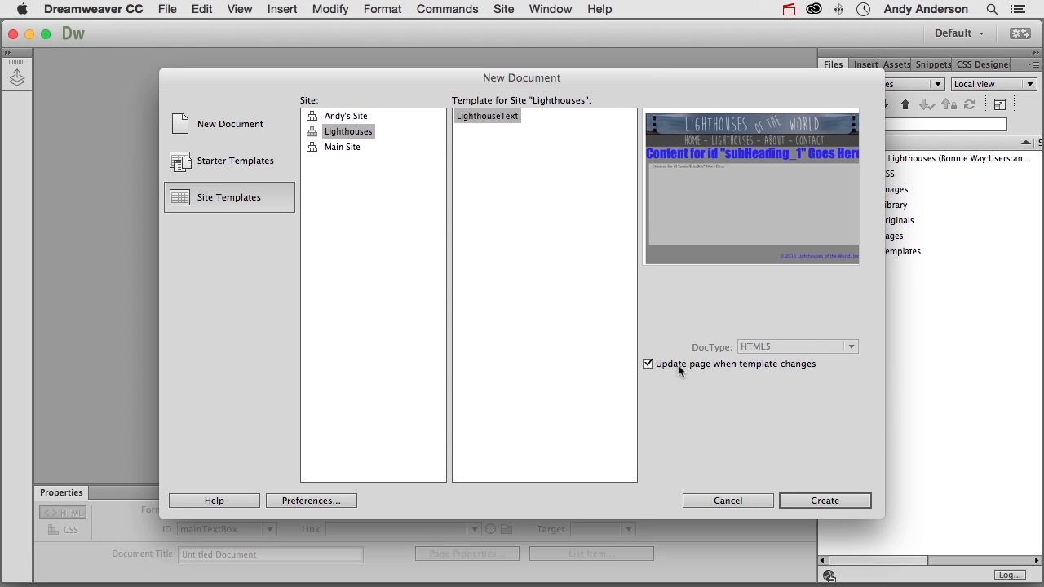
Step: Create a page from the Lighthouses site's LighthouseText template, examine its layout down to the footer, and close it
{"action": "left_click", "coordinate": [822, 501]}
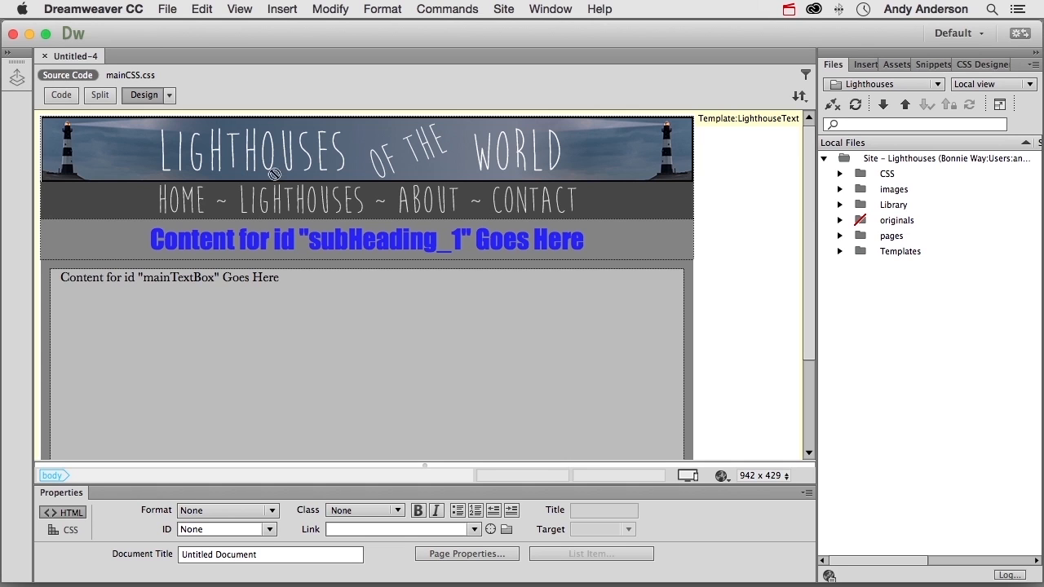
{"action": "scroll", "coordinate": [263, 178], "scroll_direction": "down", "scroll_amount": 5}
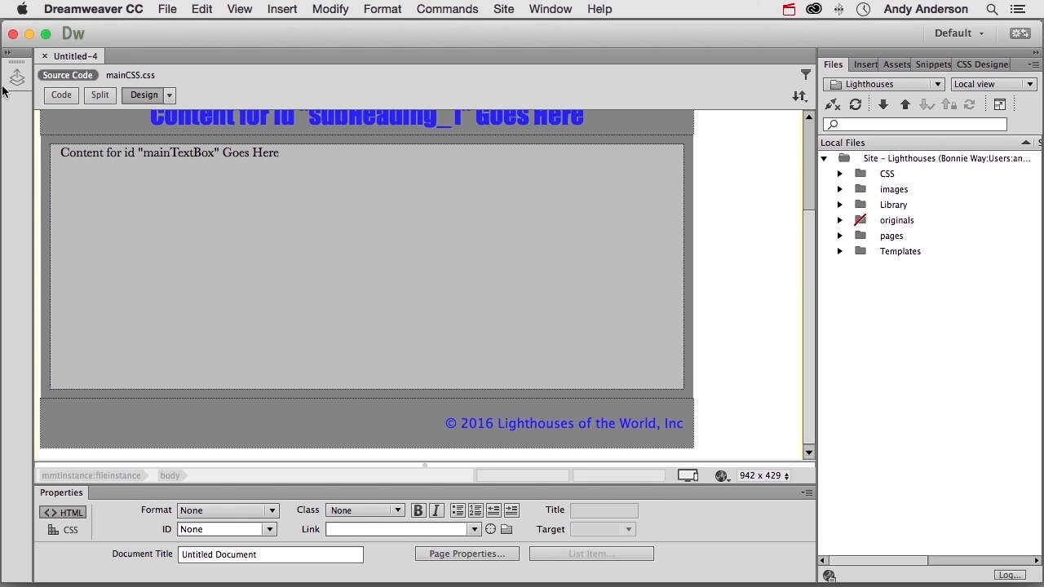
{"action": "left_click", "coordinate": [45, 56]}
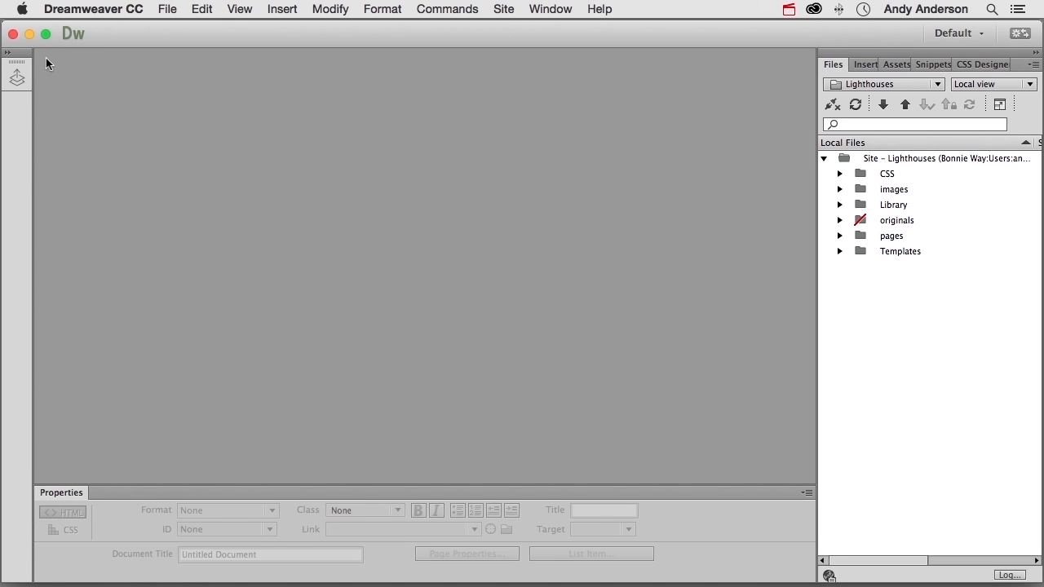
Step: In the LighthouseText template, add an editable region named Lighthouse Name to the subheading and delete the placeholder text before it
{"action": "left_click", "coordinate": [897, 65]}
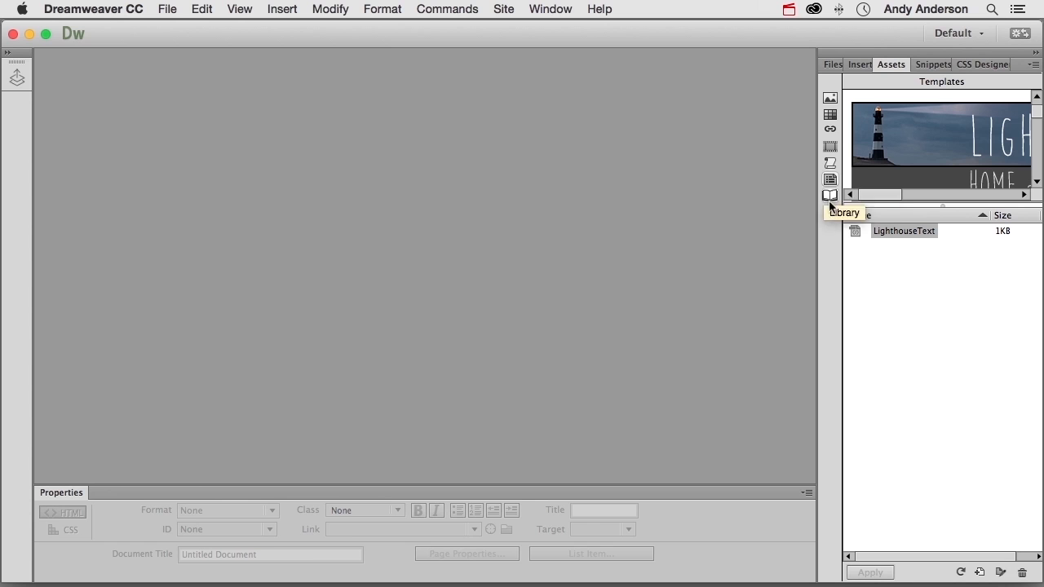
{"action": "double_click", "coordinate": [856, 230]}
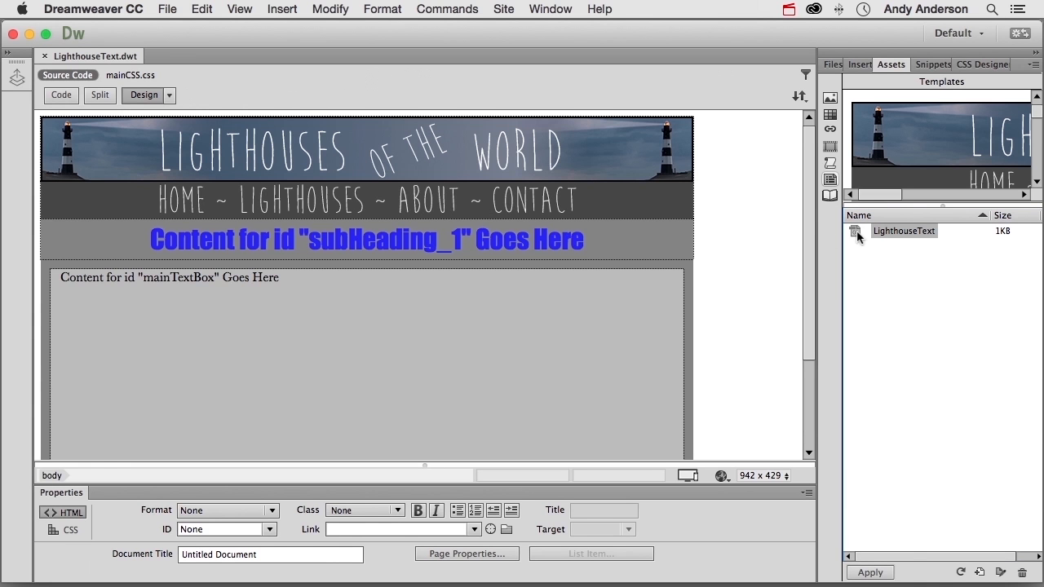
{"action": "left_click", "coordinate": [602, 224]}
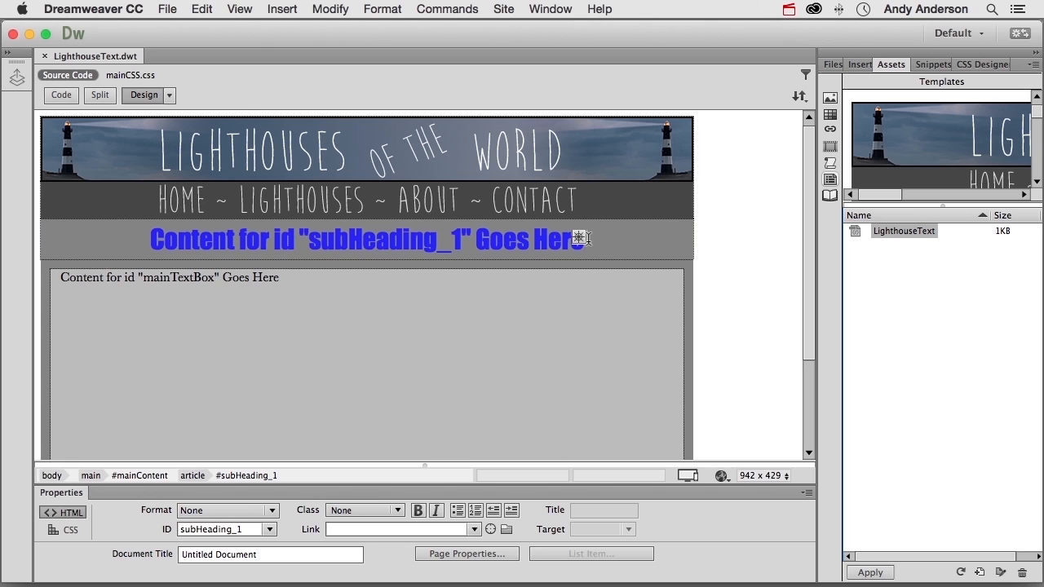
{"action": "right_click", "coordinate": [587, 238]}
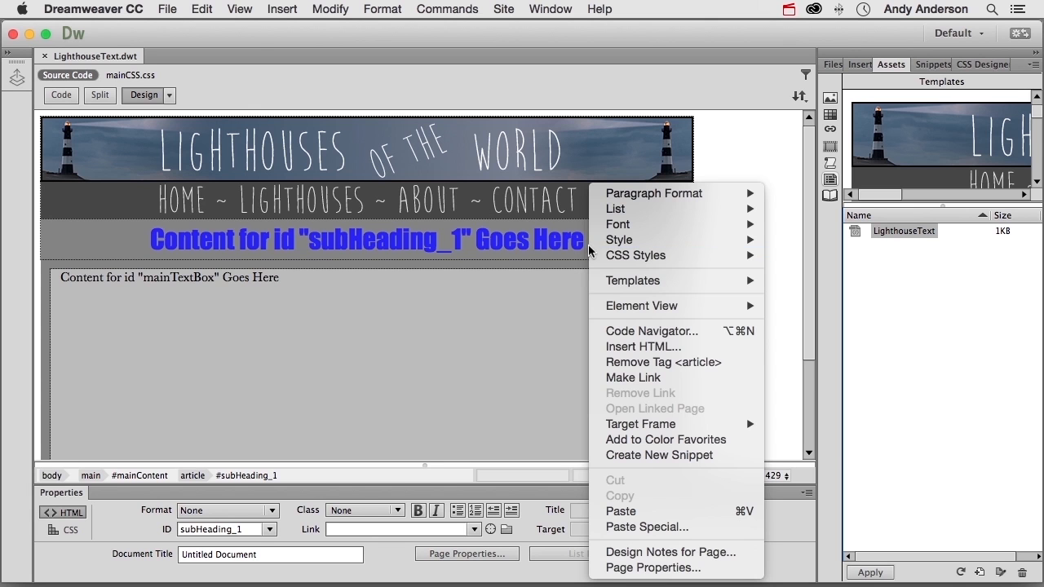
{"action": "mouse_move", "coordinate": [607, 281]}
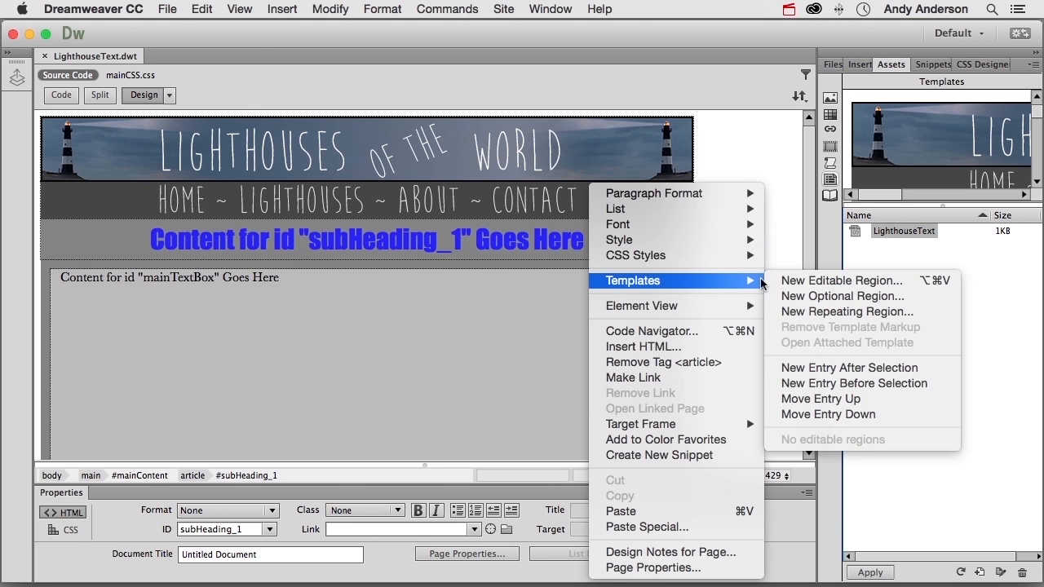
{"action": "left_click", "coordinate": [785, 281]}
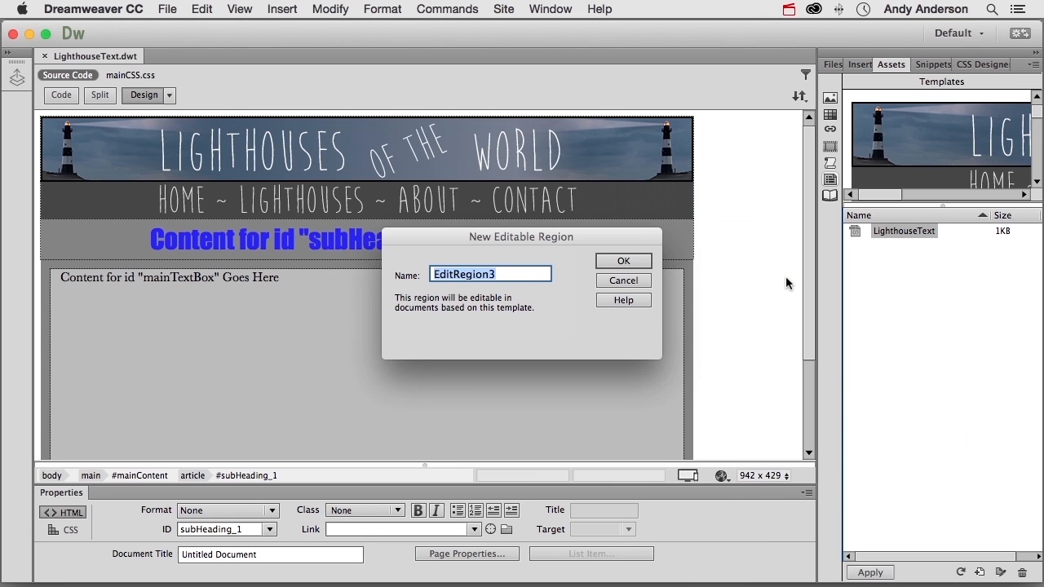
{"action": "type", "text": "Light"}
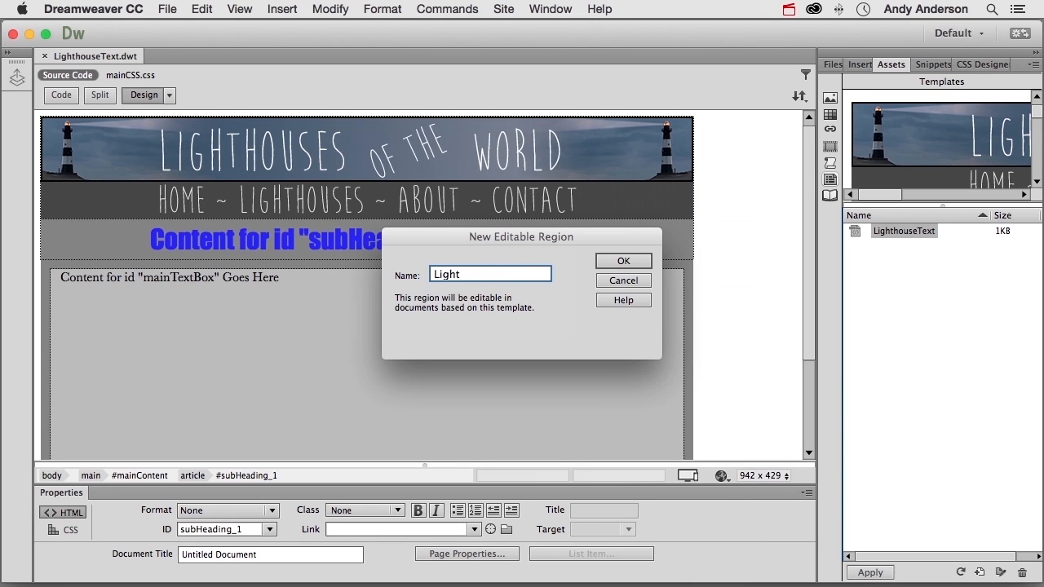
{"action": "type", "text": "house Name"}
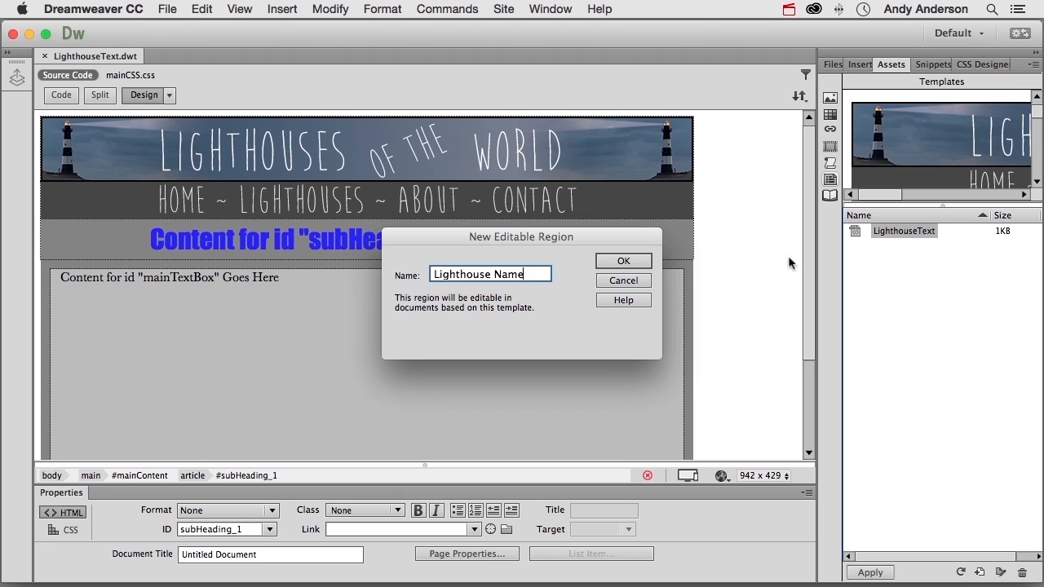
{"action": "left_click", "coordinate": [627, 259]}
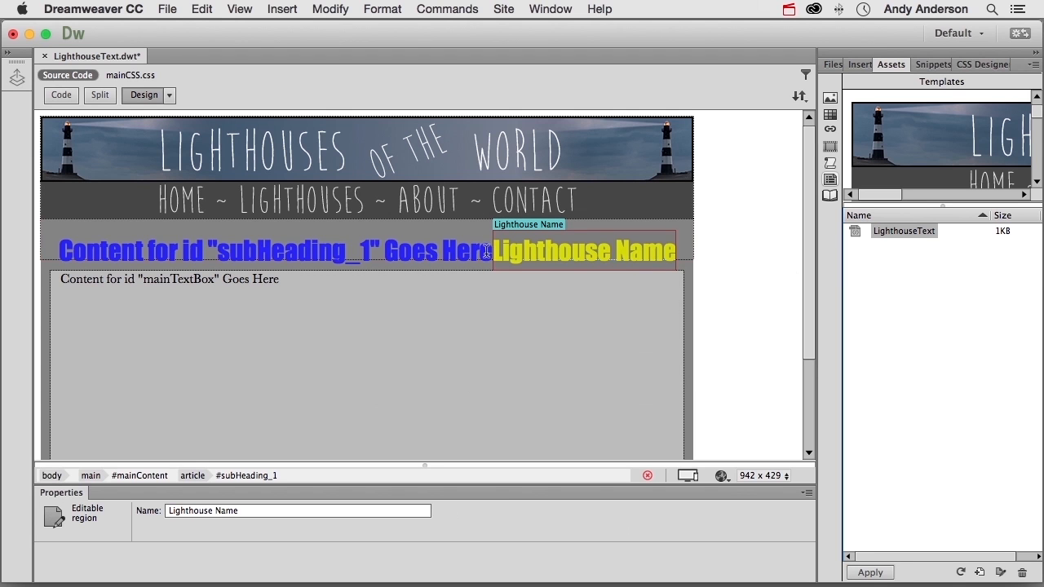
{"action": "left_click_drag", "start_coordinate": [493, 253], "coordinate": [60, 257]}
{"action": "key", "text": "BackSpace"}
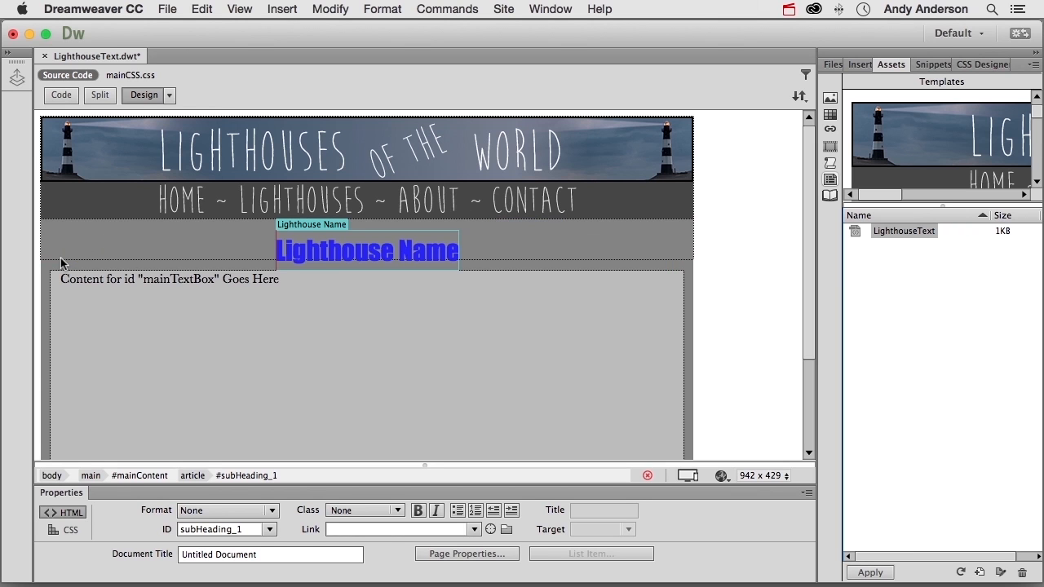
Step: Insert an editable region named Lighthouse Text after the placeholder text in the main text box
{"action": "left_click", "coordinate": [287, 280]}
{"action": "right_click", "coordinate": [287, 280]}
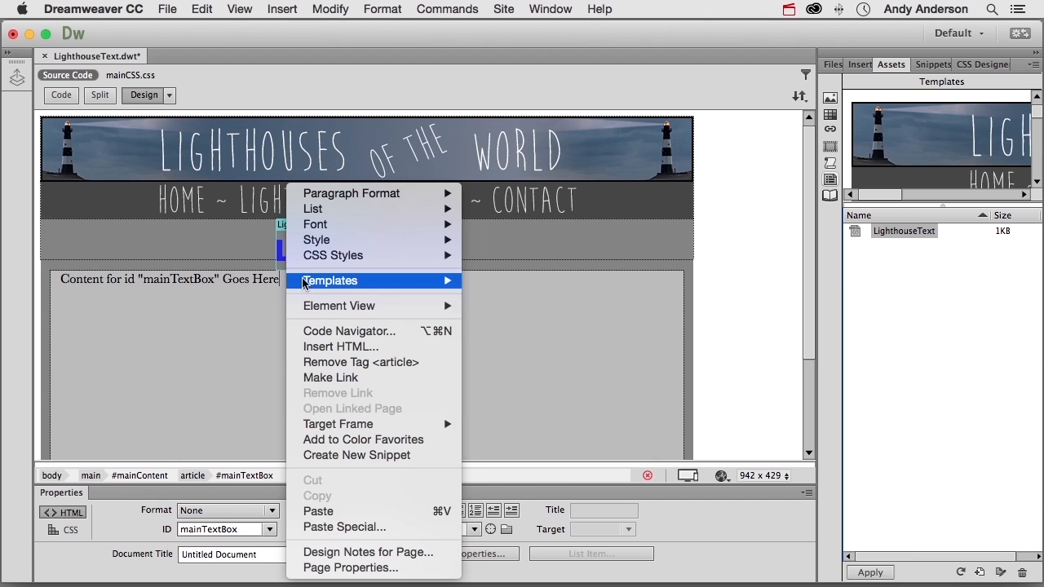
{"action": "mouse_move", "coordinate": [304, 282]}
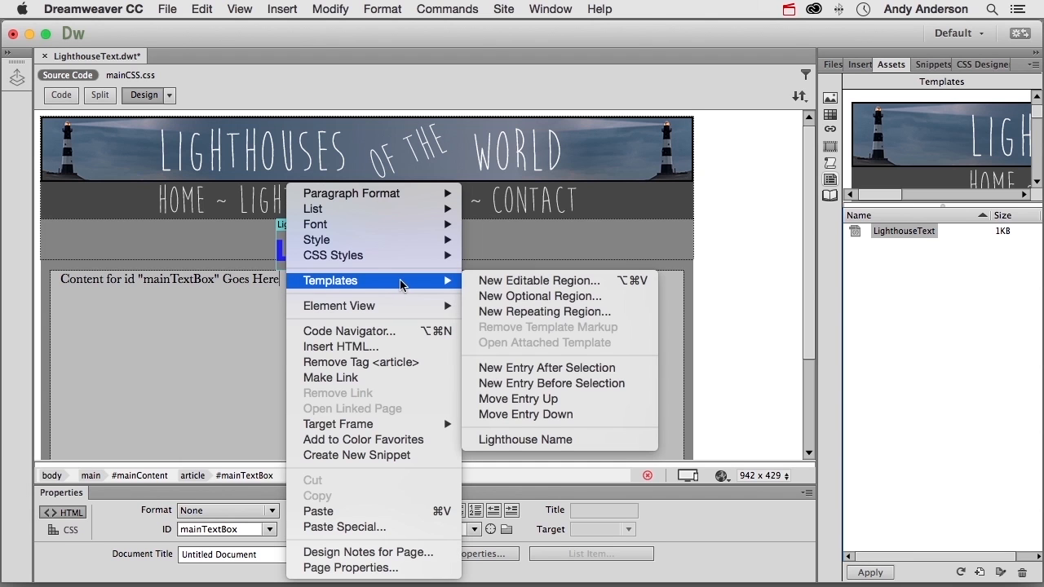
{"action": "left_click", "coordinate": [487, 285]}
{"action": "type", "text": "Light"}
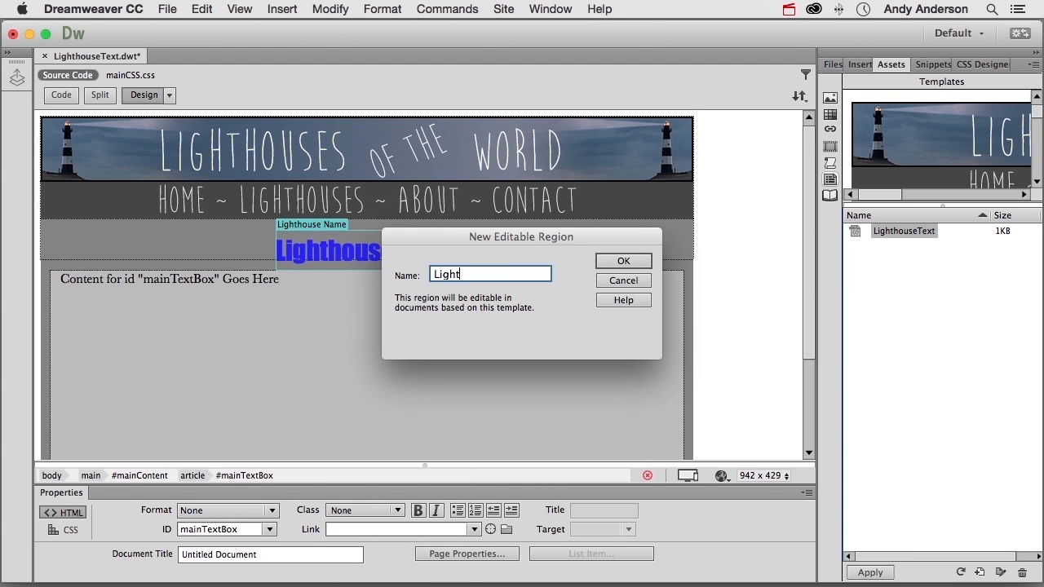
{"action": "type", "text": "house Text"}
{"action": "left_click", "coordinate": [613, 262]}
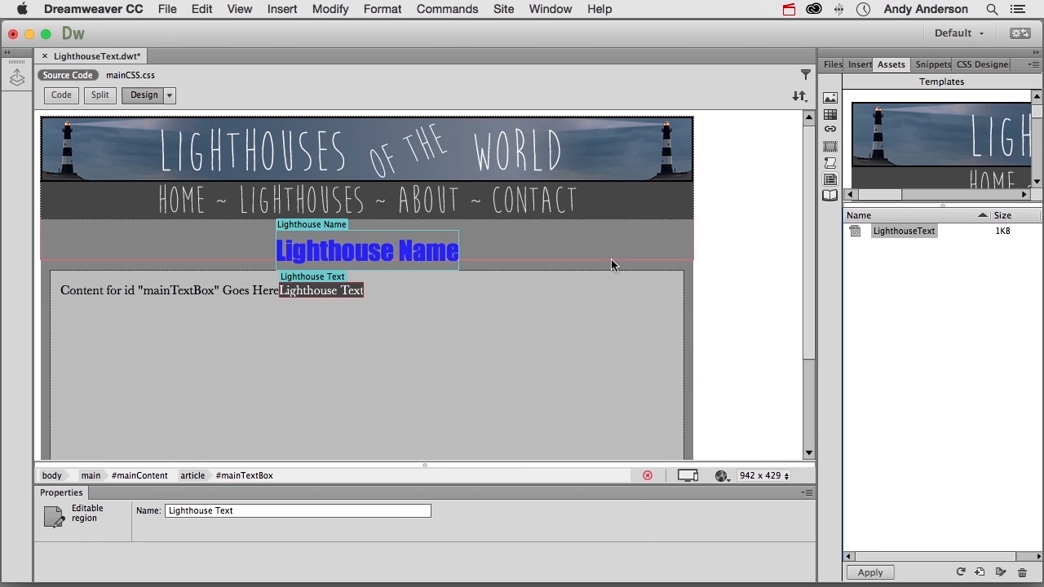
Step: Delete the main text box's placeholder text, keeping the editable region, and close the template with its changes saved
{"action": "left_click_drag", "start_coordinate": [278, 290], "coordinate": [52, 281]}
{"action": "key", "text": "BackSpace"}
{"action": "left_click", "coordinate": [45, 57]}
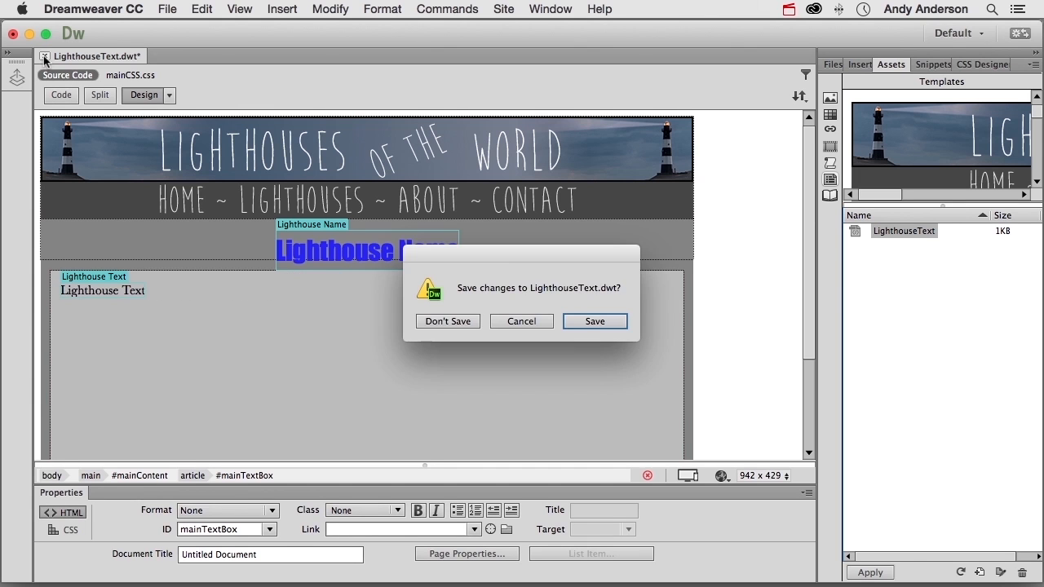
{"action": "left_click", "coordinate": [589, 323]}
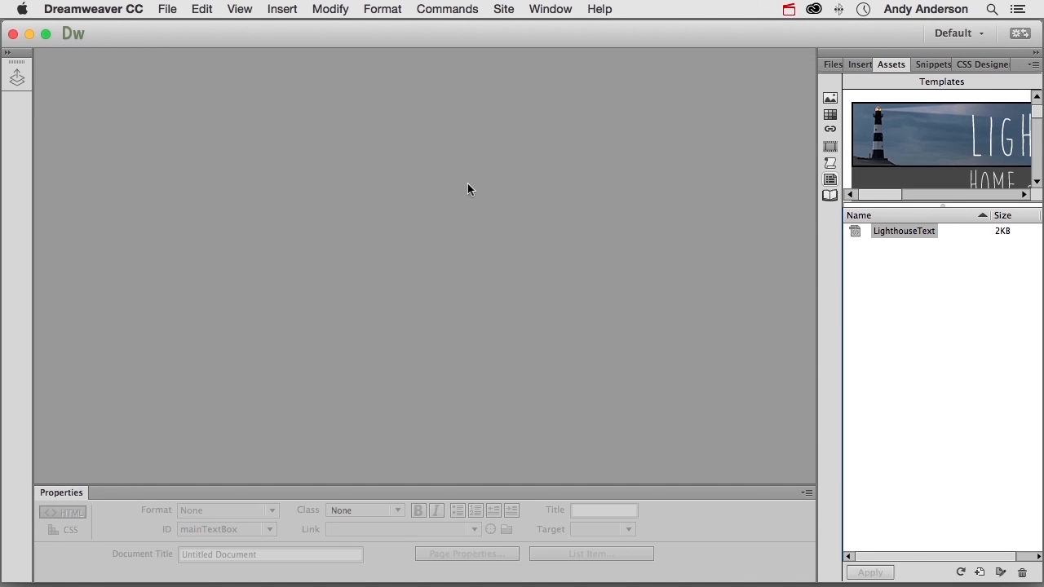
Step: Create a new page from the Lighthouses site's LighthouseText template, with page updating on template changes enabled
{"action": "left_click", "coordinate": [167, 8]}
{"action": "left_click", "coordinate": [173, 29]}
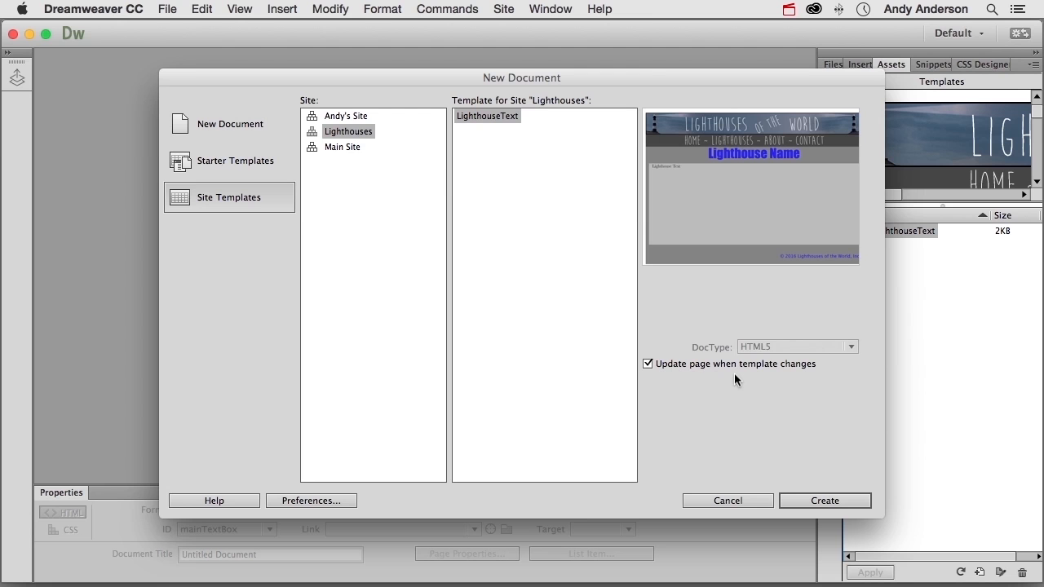
{"action": "left_click", "coordinate": [811, 499]}
Step: Replace the heading region's text with "A Lighthouse Name" and the body region's text with "More Text...."
{"action": "triple_click", "coordinate": [343, 259]}
{"action": "type", "text": "A Lighthouse Name"}
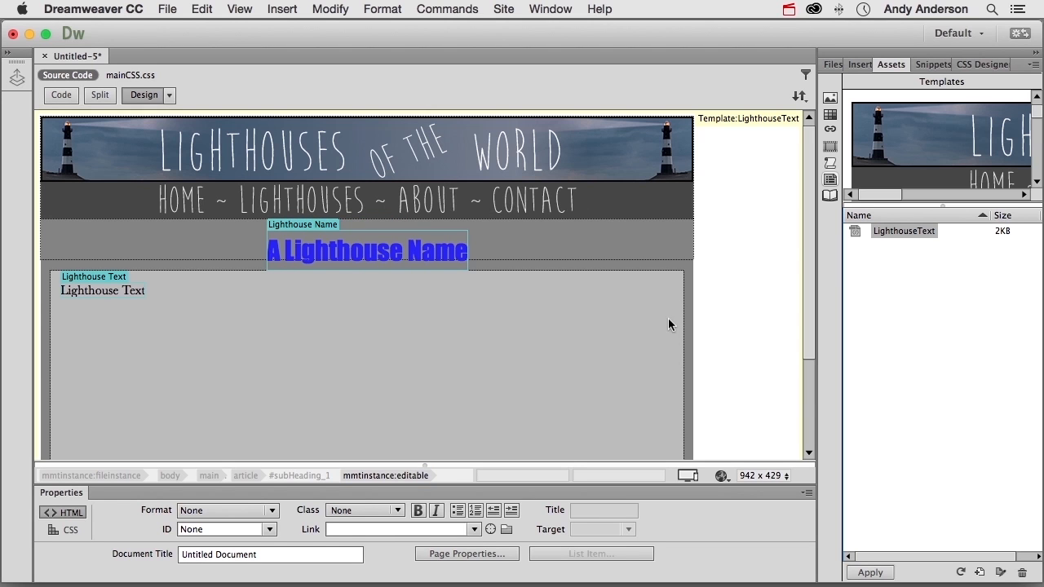
{"action": "triple_click", "coordinate": [134, 292]}
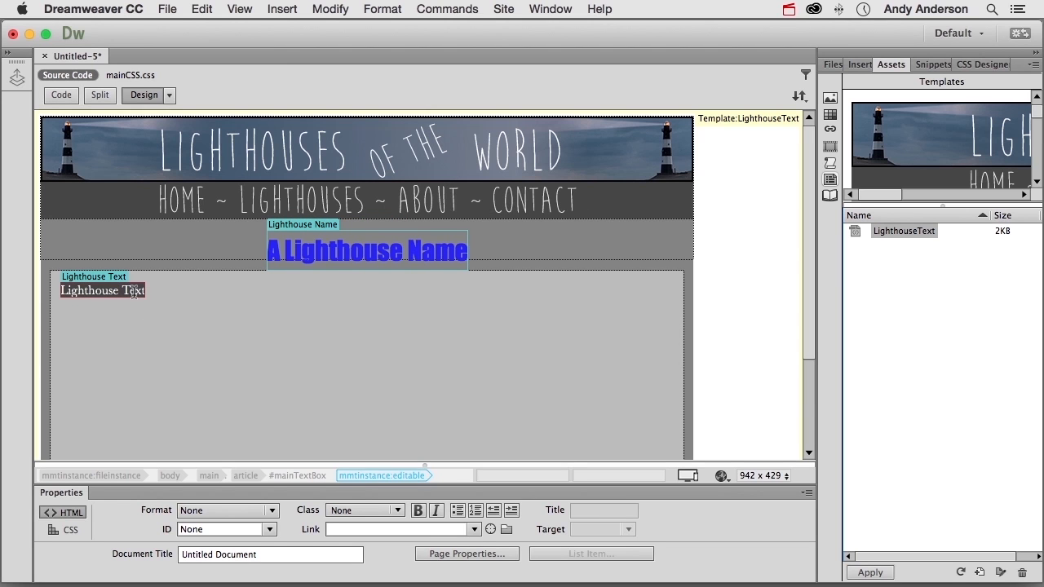
{"action": "type", "text": "More Text...."}
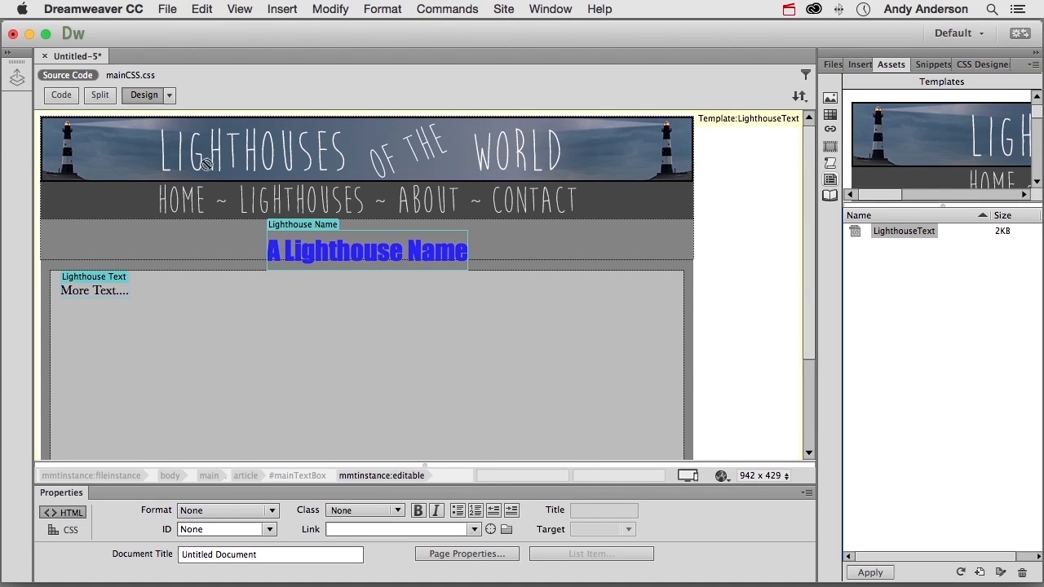
Step: Examine the test page's header, navigation and footer for locked areas, and close the page without saving
{"action": "scroll", "coordinate": [318, 319], "scroll_direction": "down", "scroll_amount": 5}
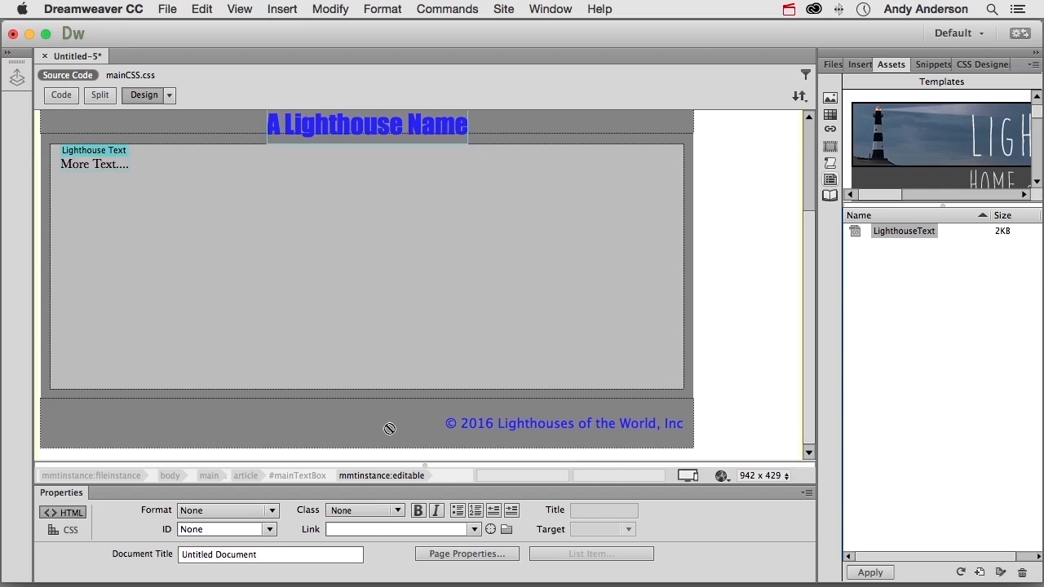
{"action": "scroll", "coordinate": [390, 429], "scroll_direction": "up", "scroll_amount": 5}
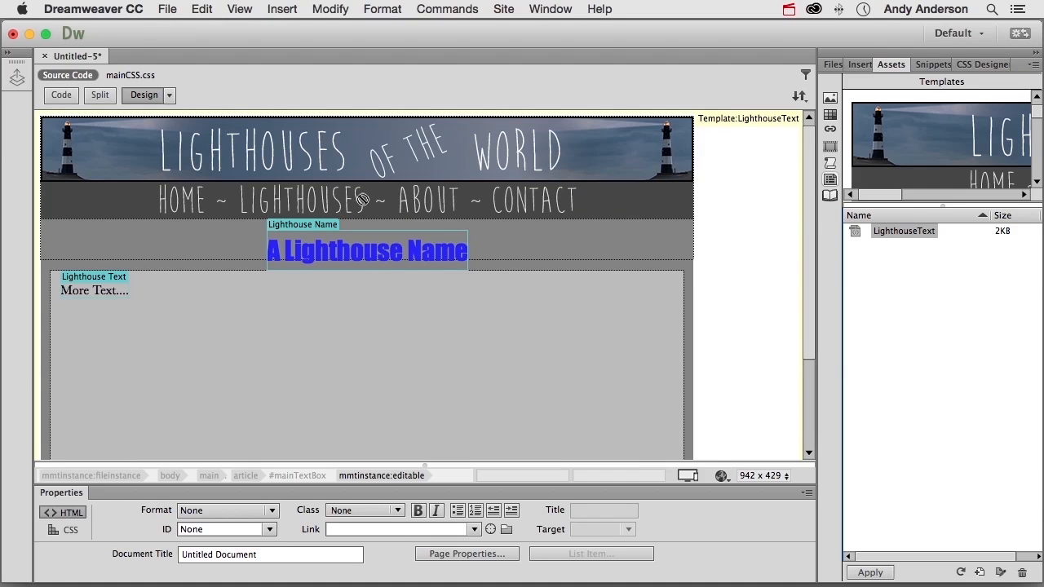
{"action": "left_click", "coordinate": [45, 56]}
{"action": "left_click", "coordinate": [448, 321]}
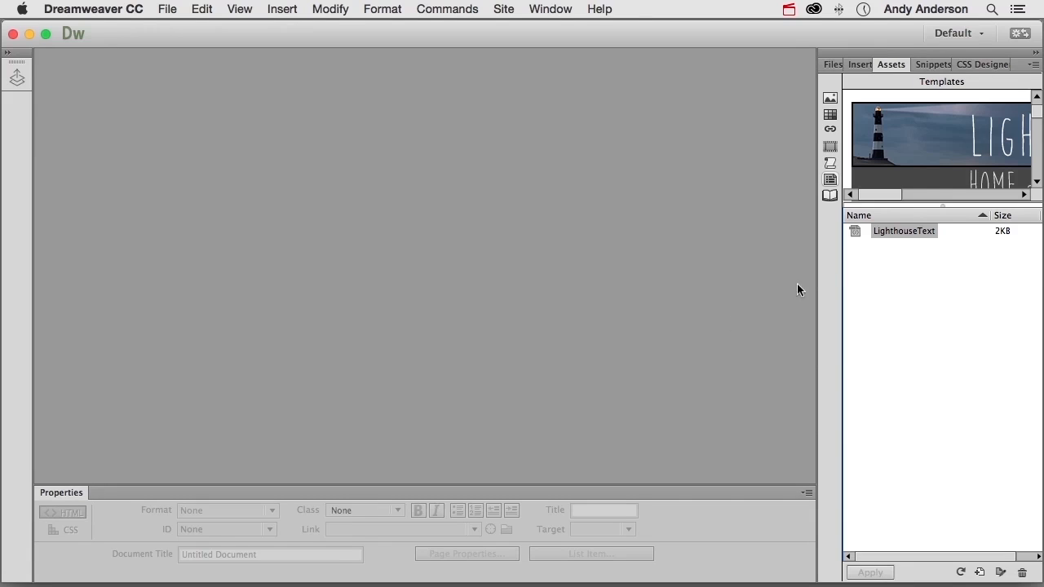
Step: Open the LighthouseText template and view the Main Nav library item in its own document, closing only the library item
{"action": "double_click", "coordinate": [856, 234]}
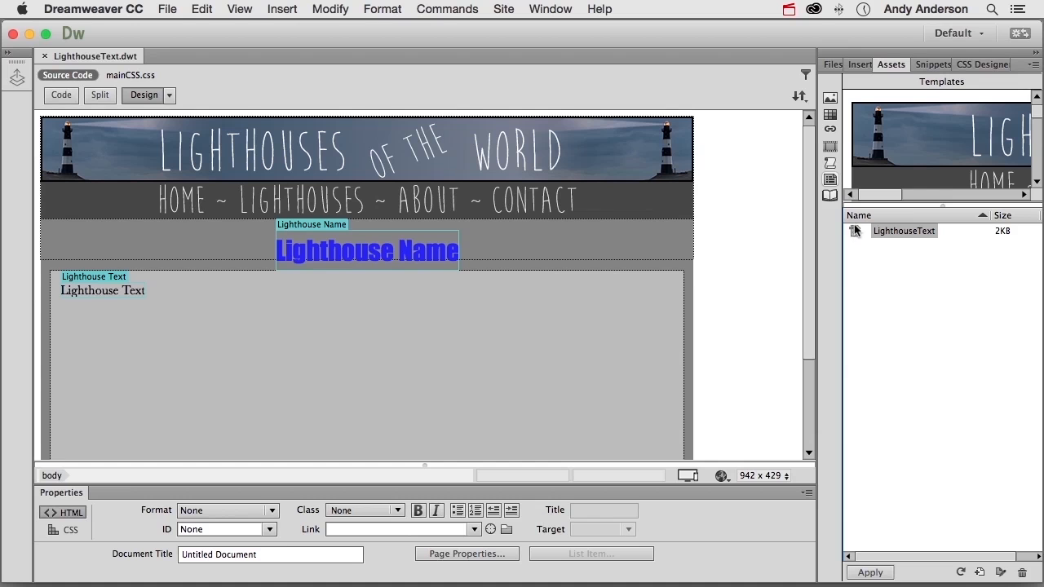
{"action": "left_click", "coordinate": [829, 197]}
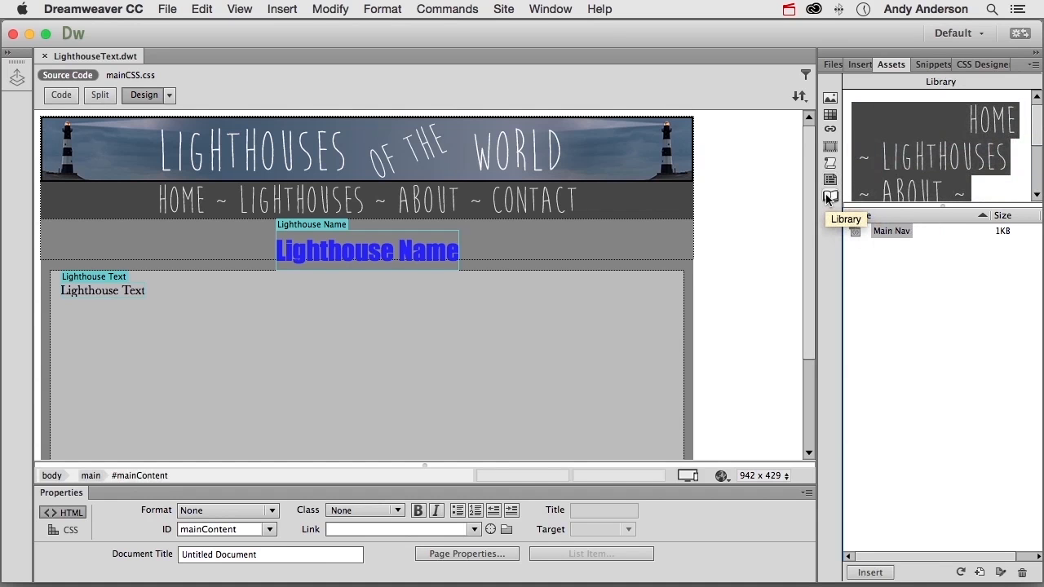
{"action": "double_click", "coordinate": [856, 236]}
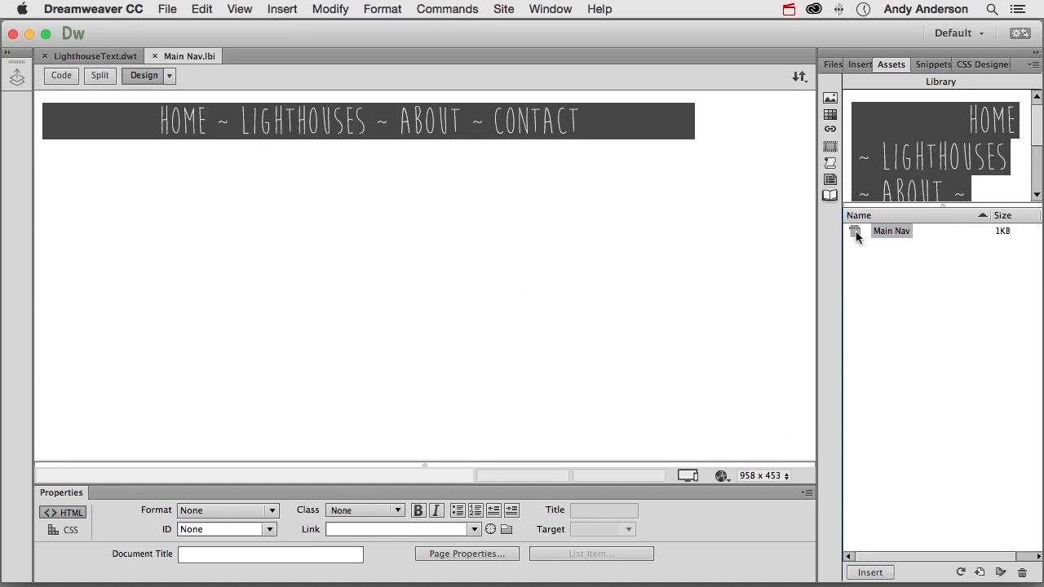
{"action": "left_click", "coordinate": [155, 56]}
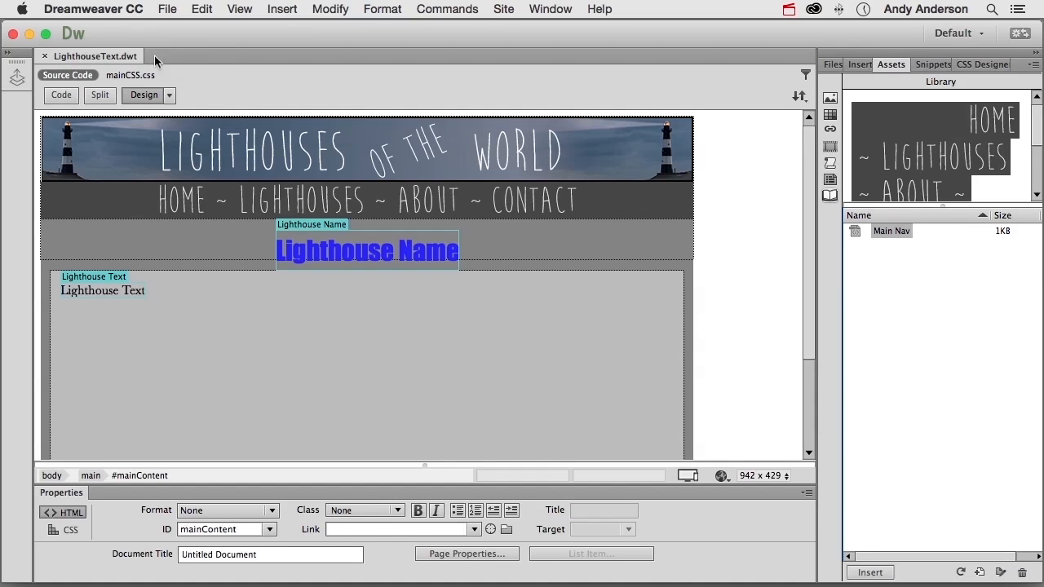